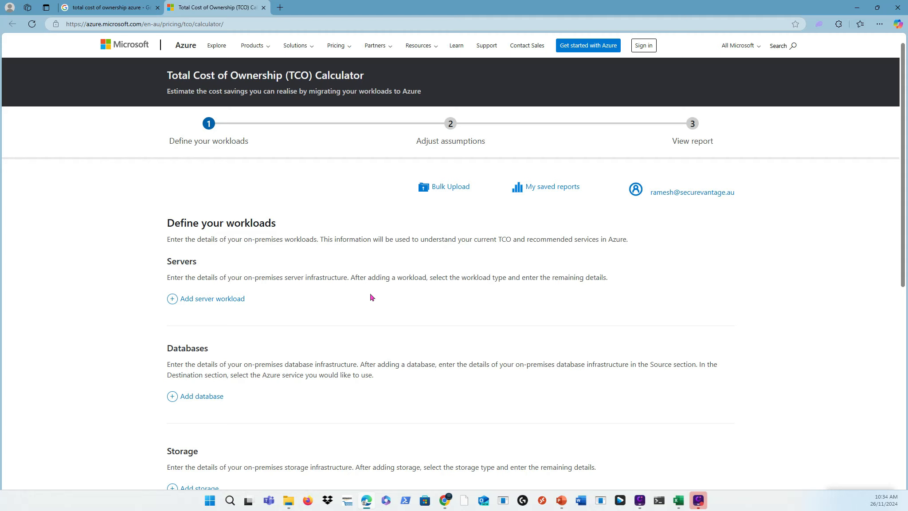
Revisit the web search results for total cost of ownership azure, and return to the TCO calculator's workload definitions
click(111, 8)
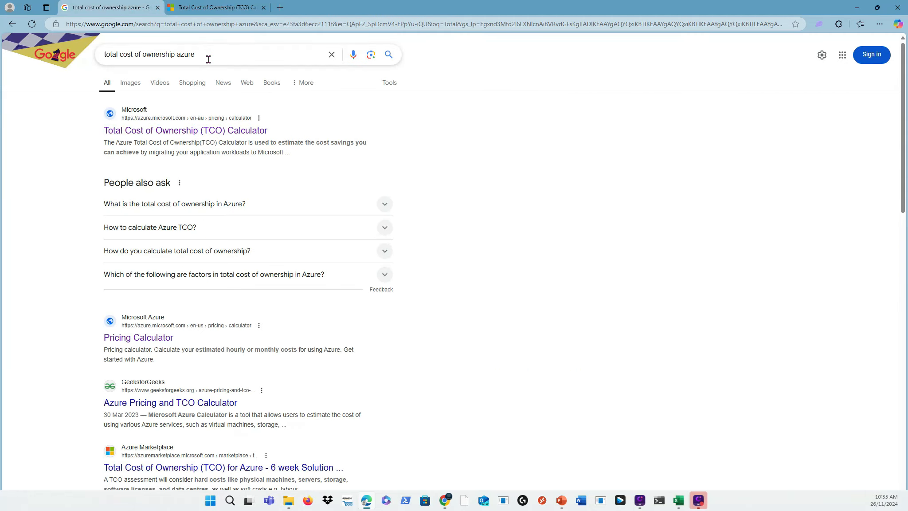
click(217, 8)
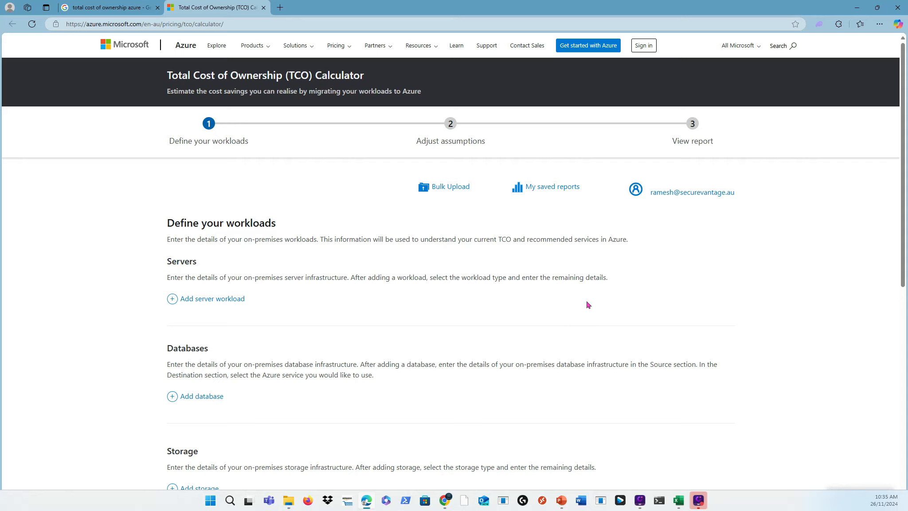
scroll(266, 328, down, 3)
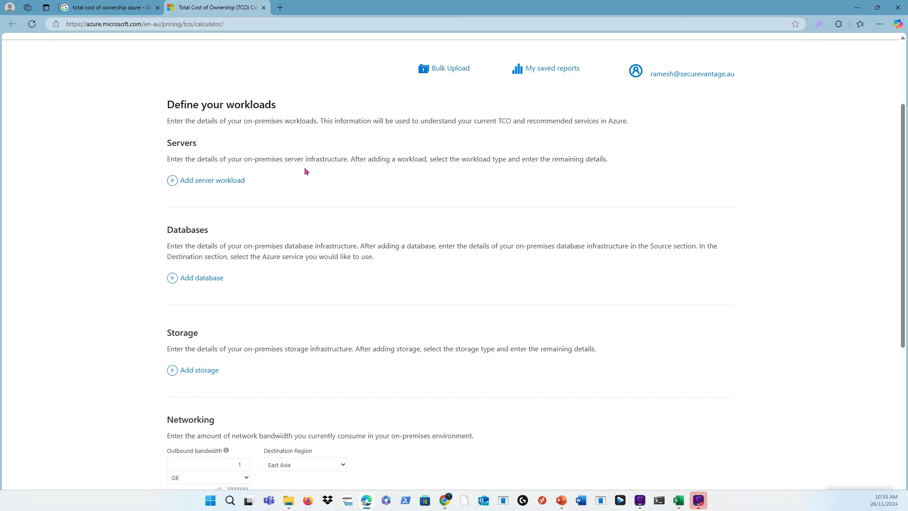
Add a Windows/Linux Server workload and set its number of servers to 10
click(171, 181)
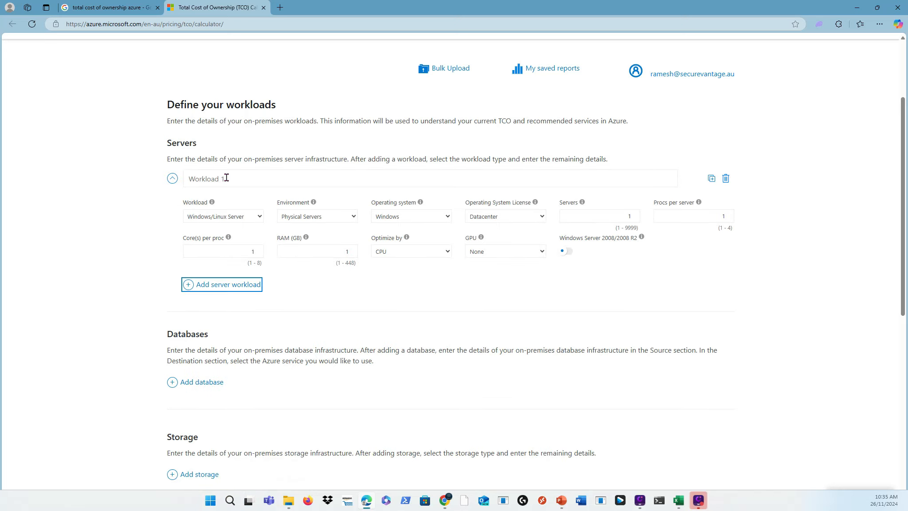
click(259, 217)
click(260, 217)
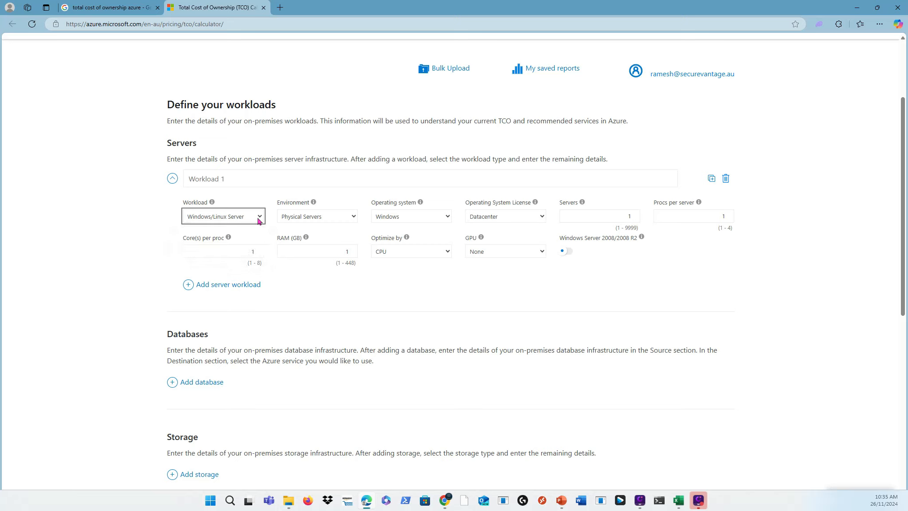
click(259, 217)
click(260, 217)
double_click(628, 214)
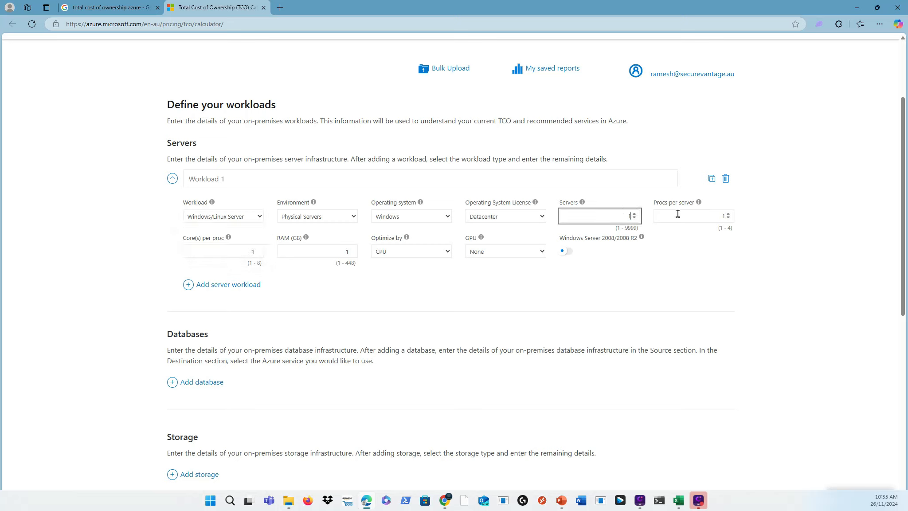
text(0)
click(685, 294)
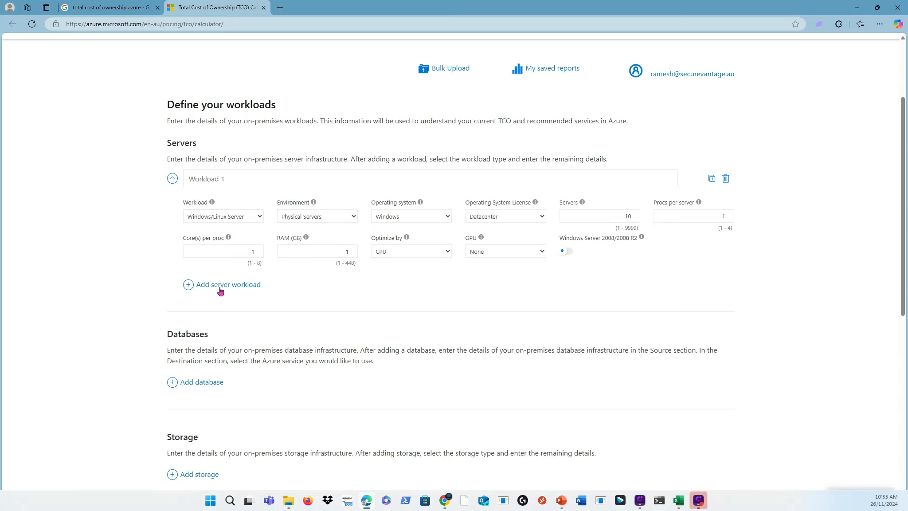
Duplicate the server workload and delete the copy
click(712, 179)
click(726, 288)
Name the server workload server-workload1
click(218, 179)
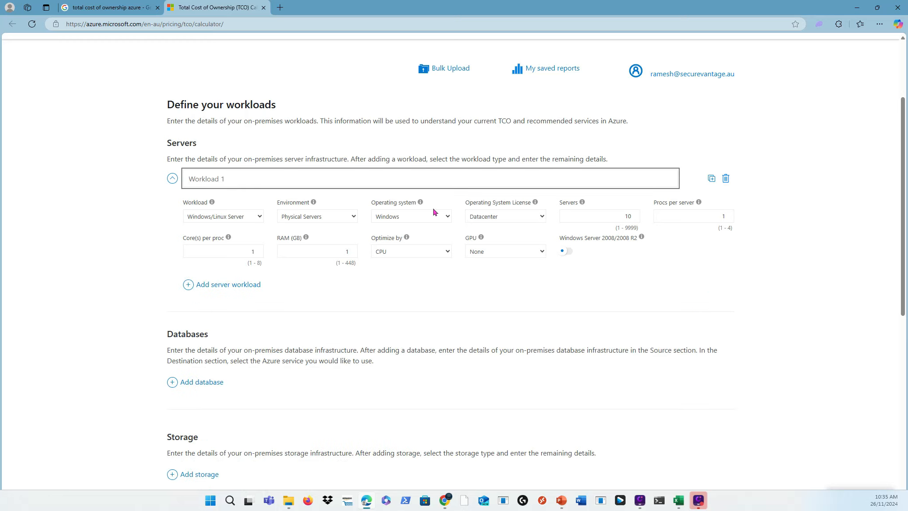
text(server-workload1)
click(575, 296)
Keep the server workload optimized by CPU, and set its RAM to 256 GB and cores per processor to 8
click(442, 252)
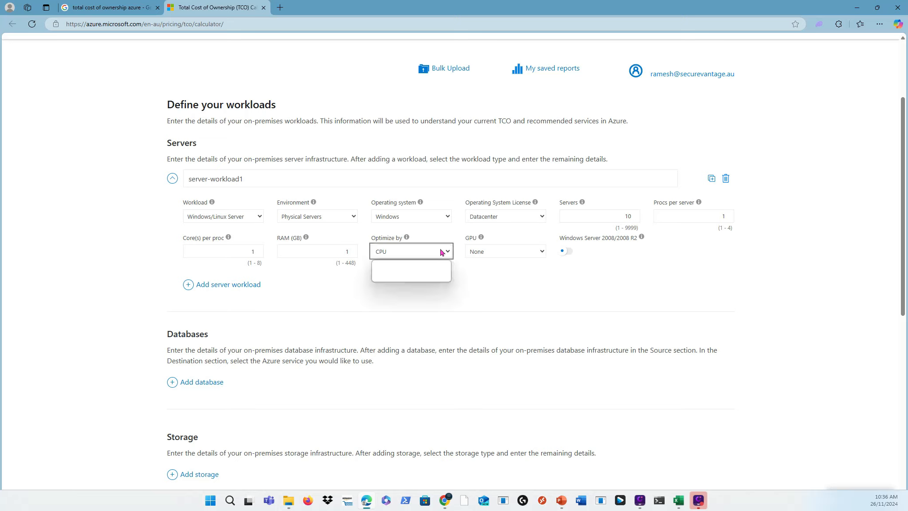
click(442, 251)
click(442, 252)
click(410, 265)
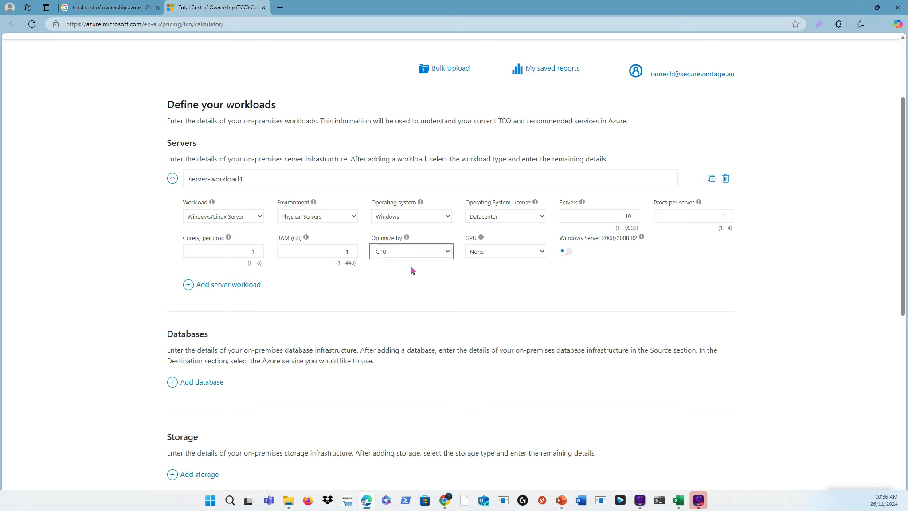
double_click(345, 251)
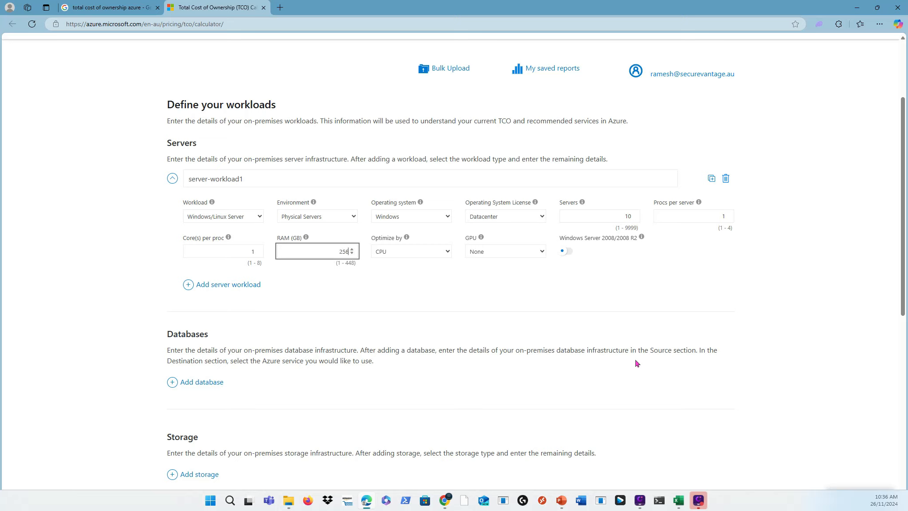
click(392, 316)
double_click(248, 249)
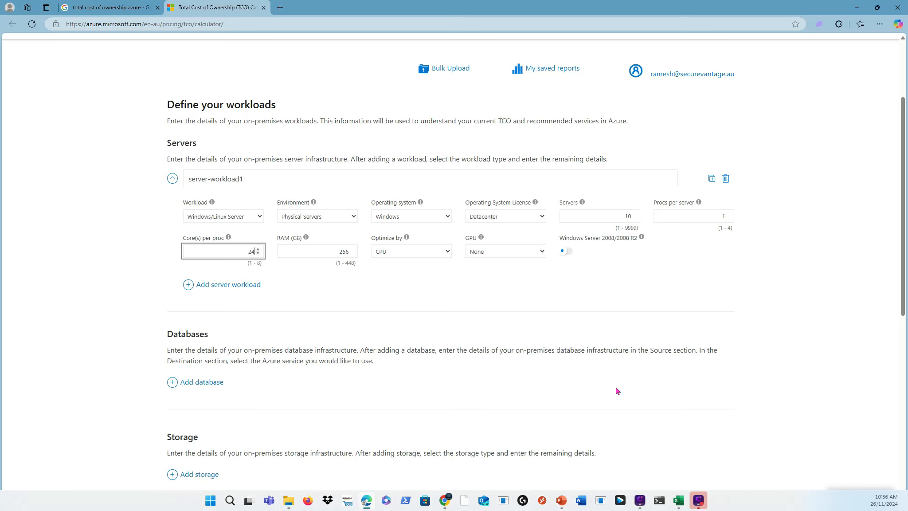
click(488, 290)
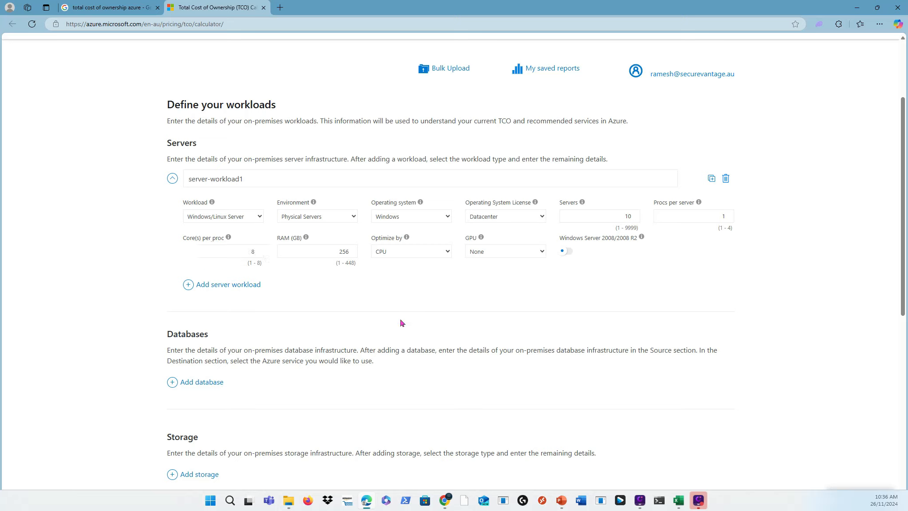
Add a database with a source of 3 servers, 2 processors per server, 2 cores per processor and 256 GB RAM
scroll(335, 309, down, 4)
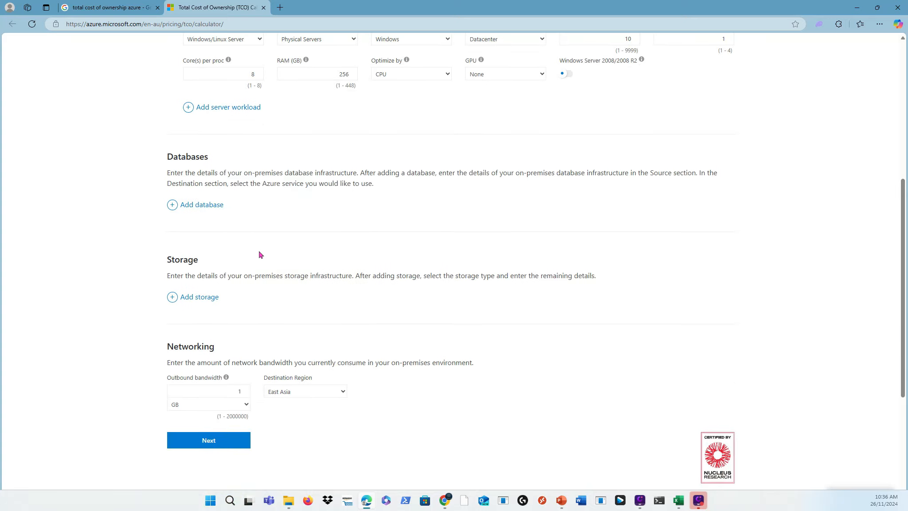
click(173, 207)
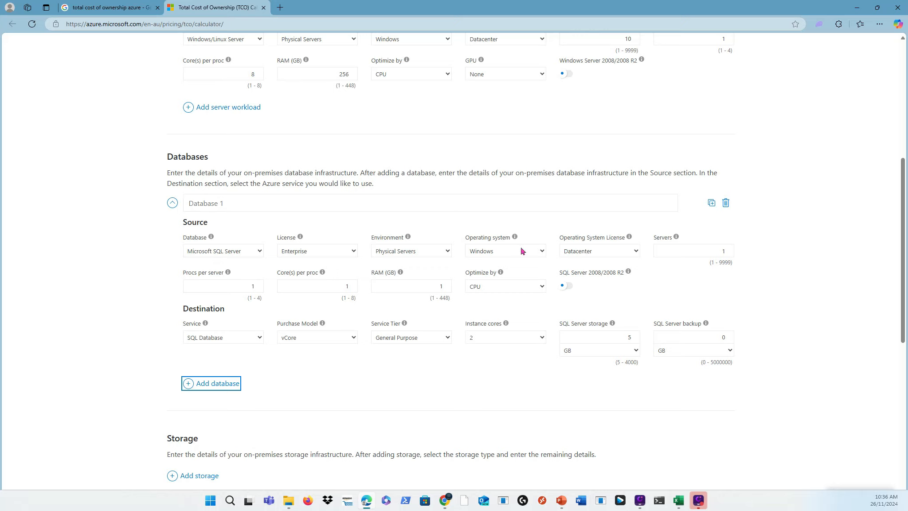
double_click(714, 251)
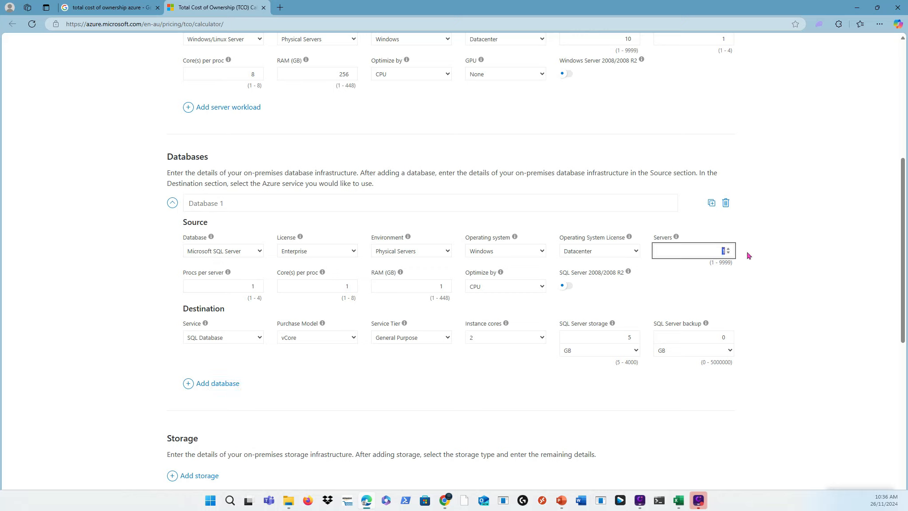
text(3)
double_click(233, 288)
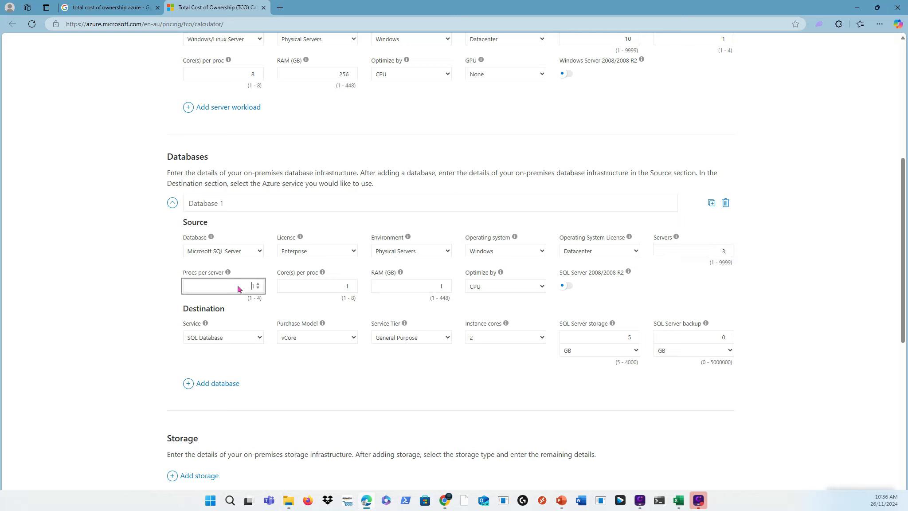
double_click(331, 287)
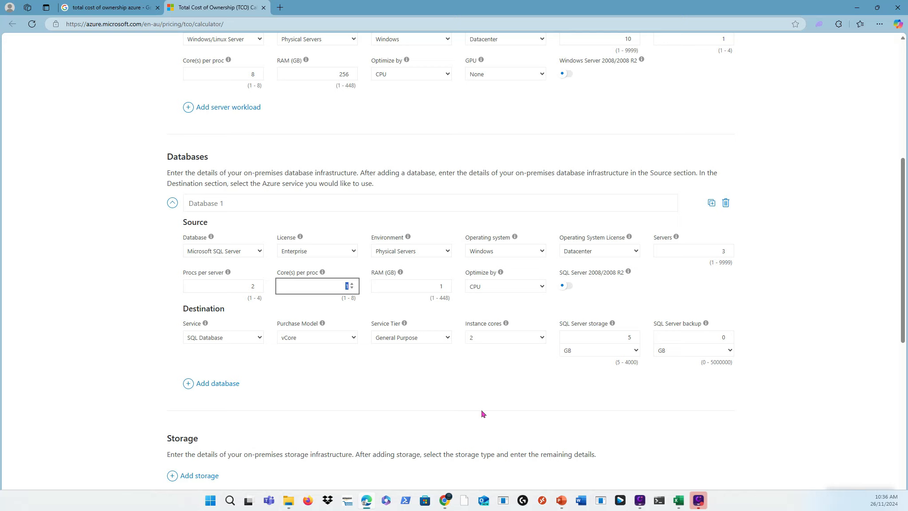
text(2)
double_click(427, 287)
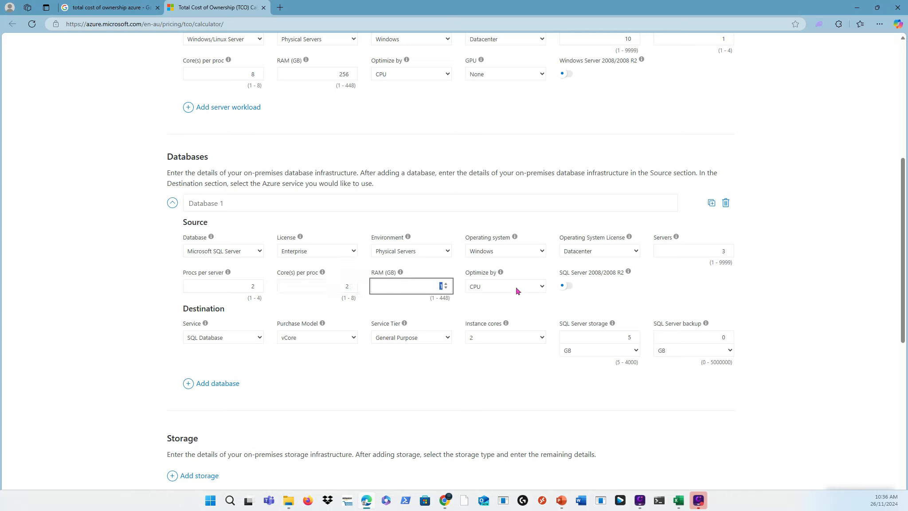
text(256)
Configure the database destination with 1000 GB SQL Server backup, 100 GB SQL Server storage and 16 instance cores
click(701, 339)
text(10)
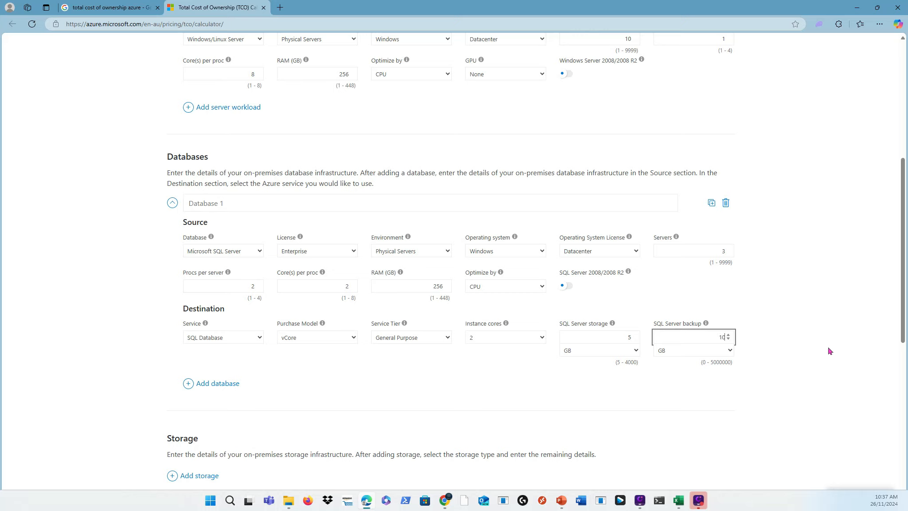
text(00)
double_click(621, 338)
text(100)
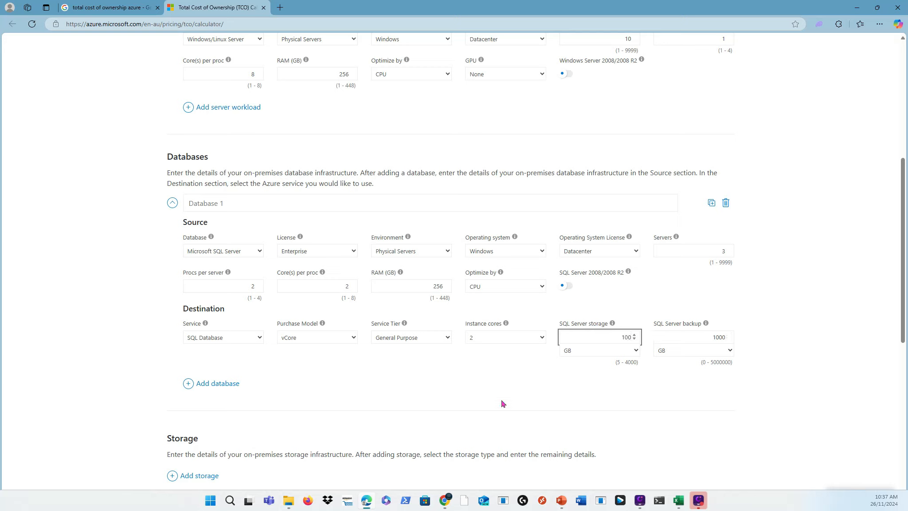
click(492, 338)
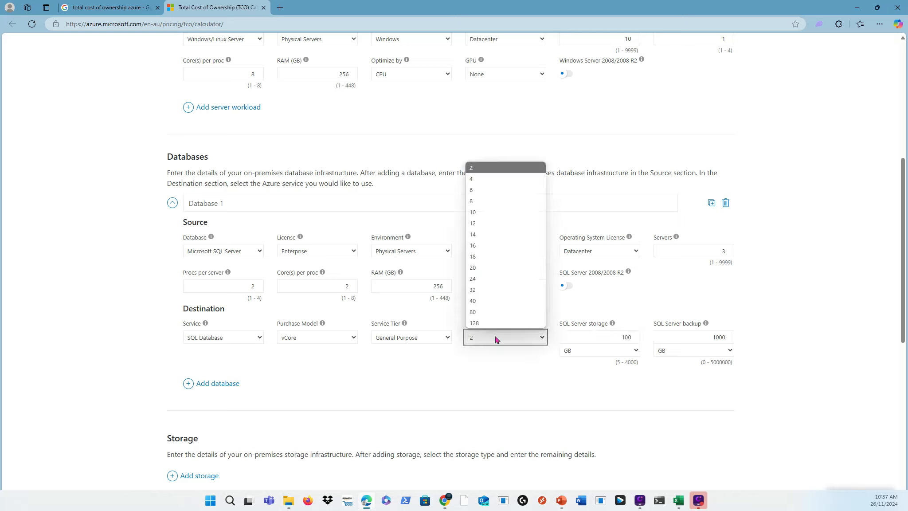
click(480, 248)
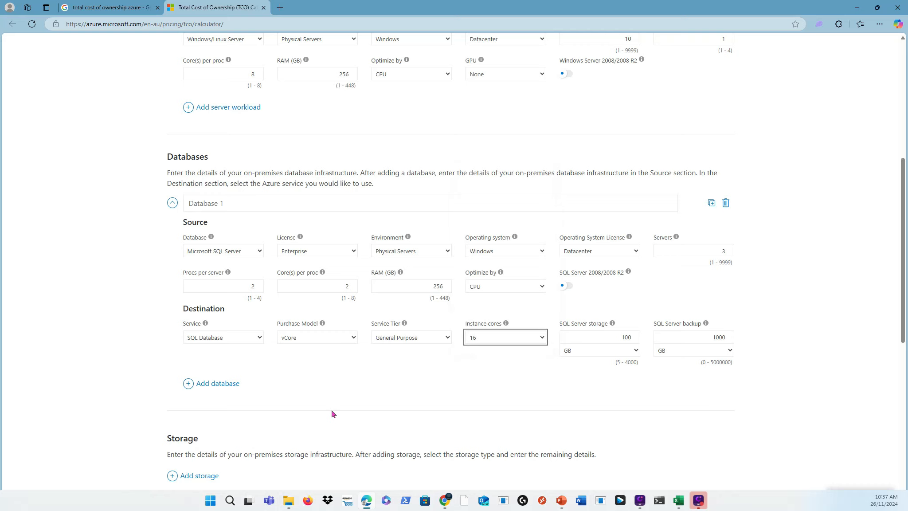
Set the outbound network bandwidth to 10 GB and try to continue to the assumptions
scroll(377, 424, down, 5)
scroll(377, 424, down, 3)
scroll(377, 423, up, 2)
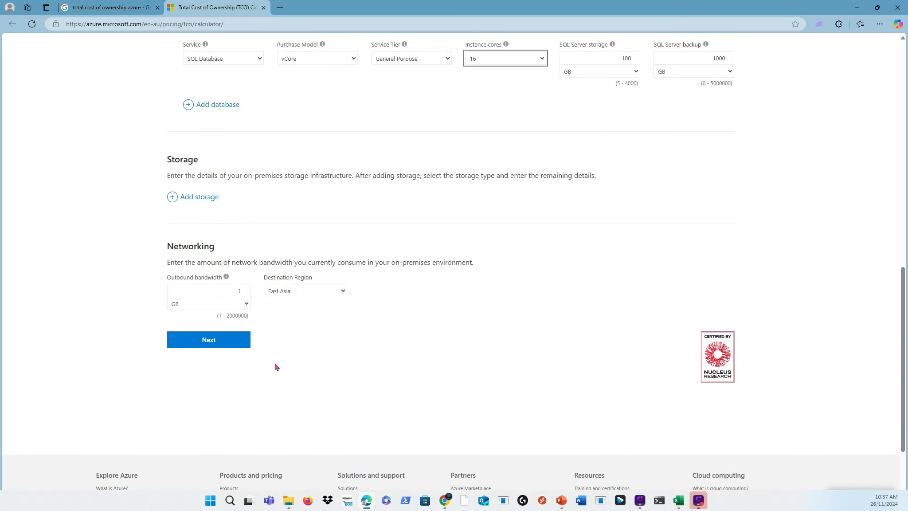
double_click(234, 291)
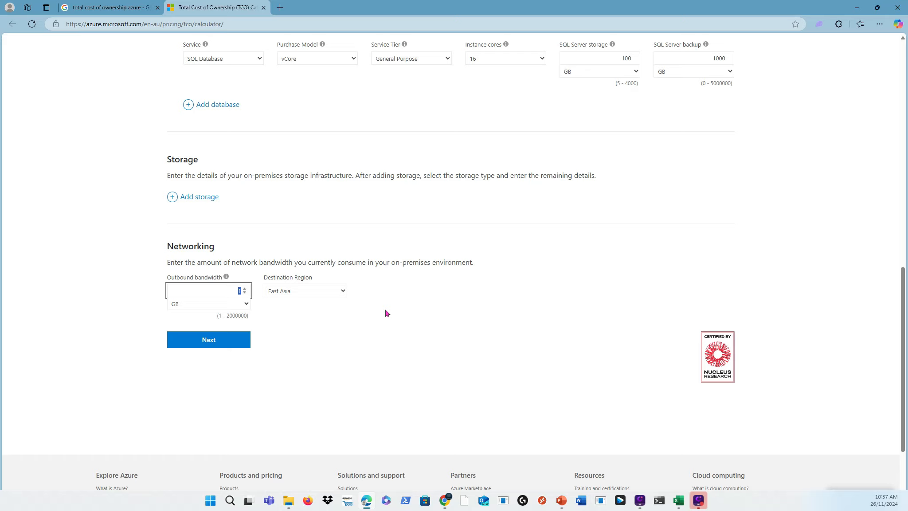
text(10)
click(409, 328)
click(227, 342)
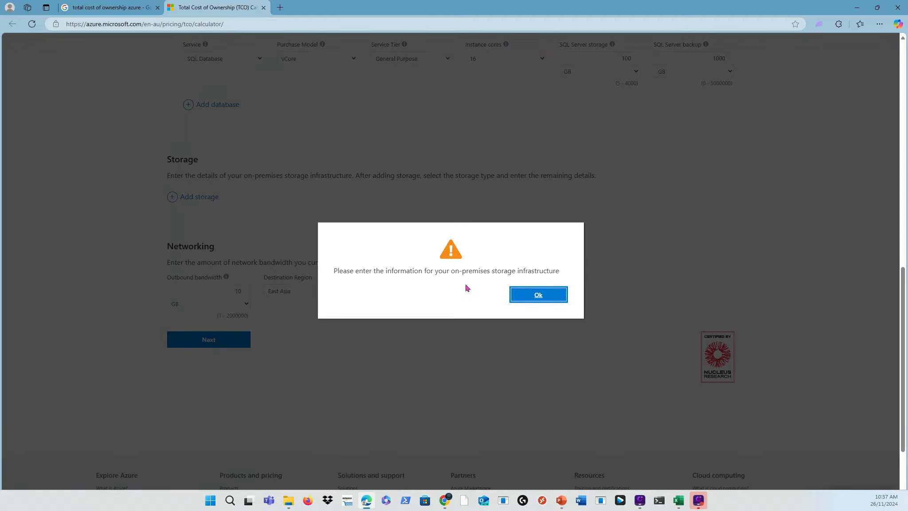
click(548, 300)
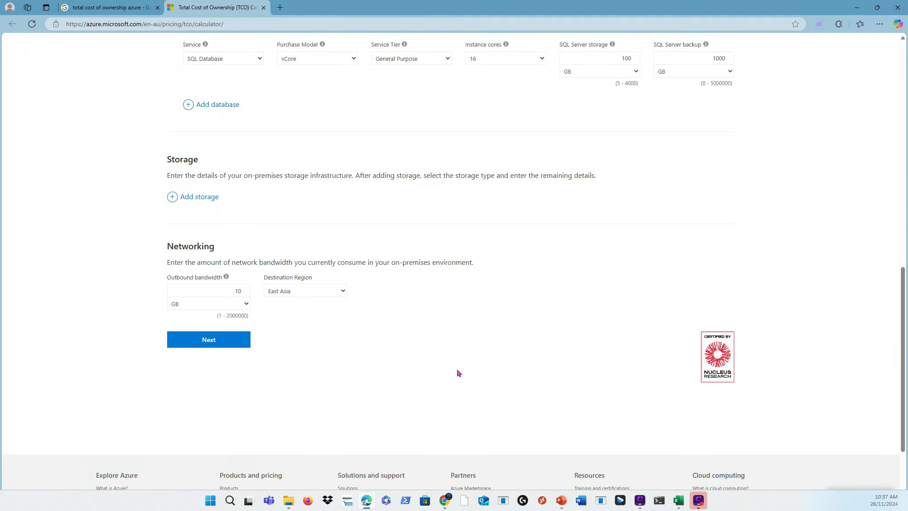
Add a storage entry to the on-premises storage infrastructure
scroll(459, 373, up, 4)
scroll(459, 373, down, 3)
click(173, 256)
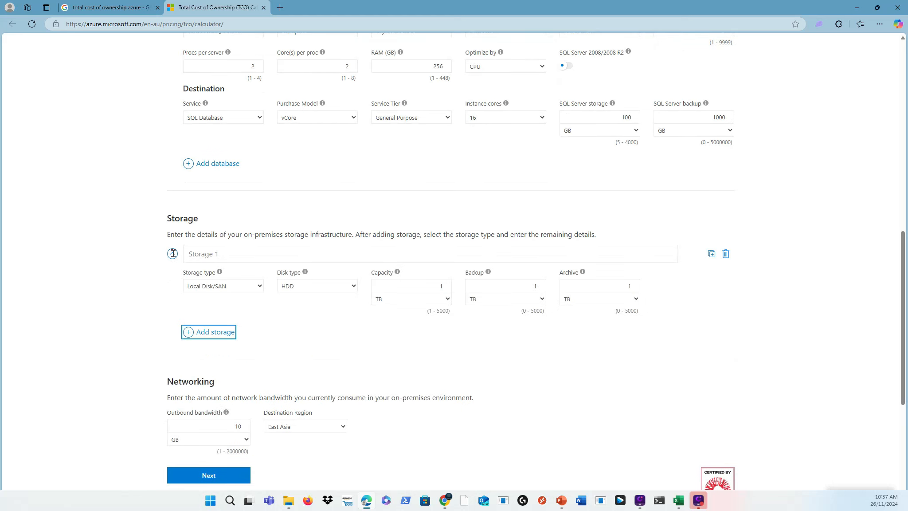
scroll(284, 271, up, 3)
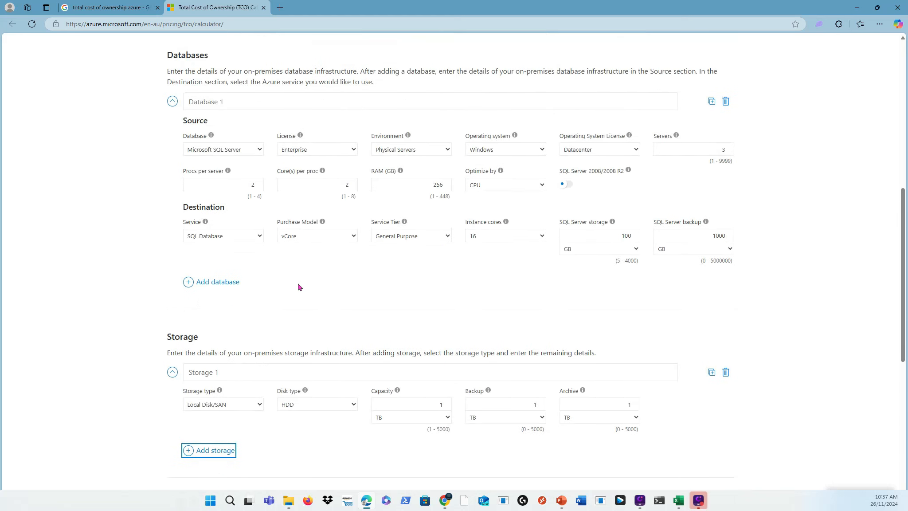
click(251, 107)
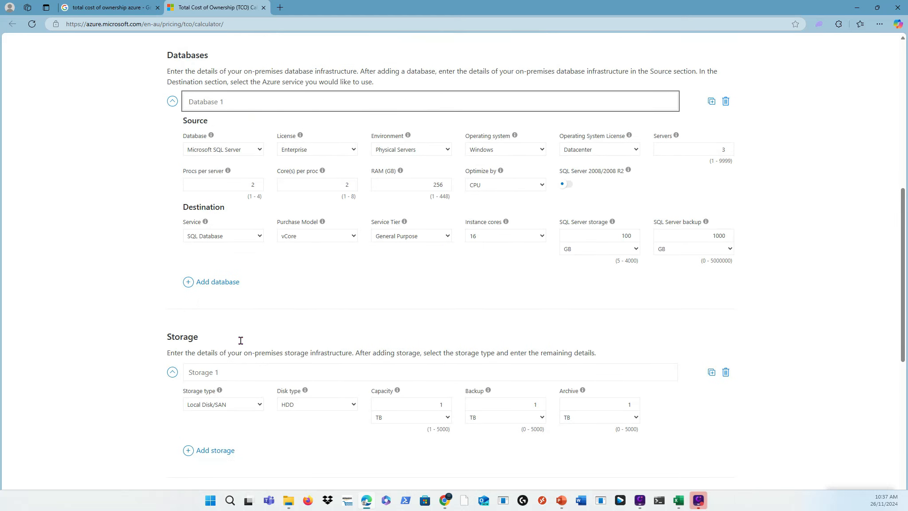
scroll(289, 446, down, 3)
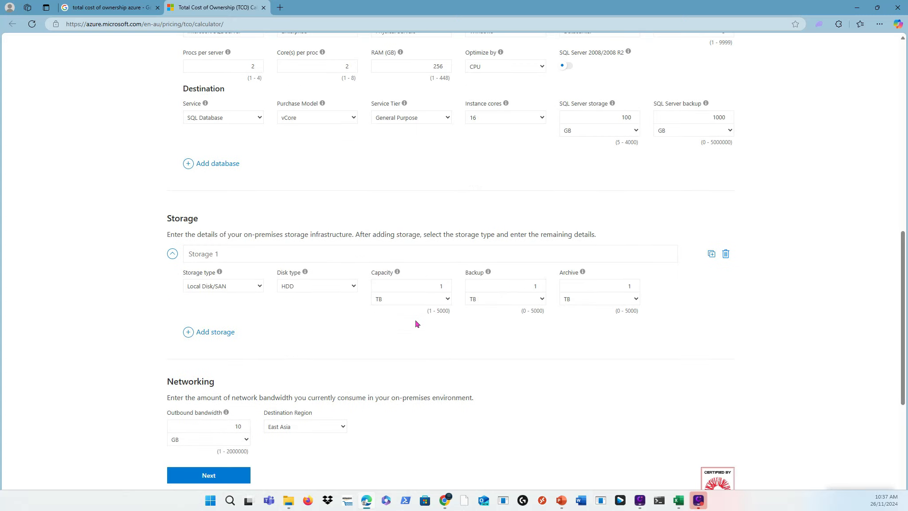
Fill in the storage entry's capacity, with backup and archive at 10 TB each, and continue to the assumptions
double_click(427, 289)
text(0)
double_click(520, 291)
text(10)
key(Tab)
double_click(623, 288)
text(10)
click(692, 345)
scroll(363, 375, down, 1)
click(222, 416)
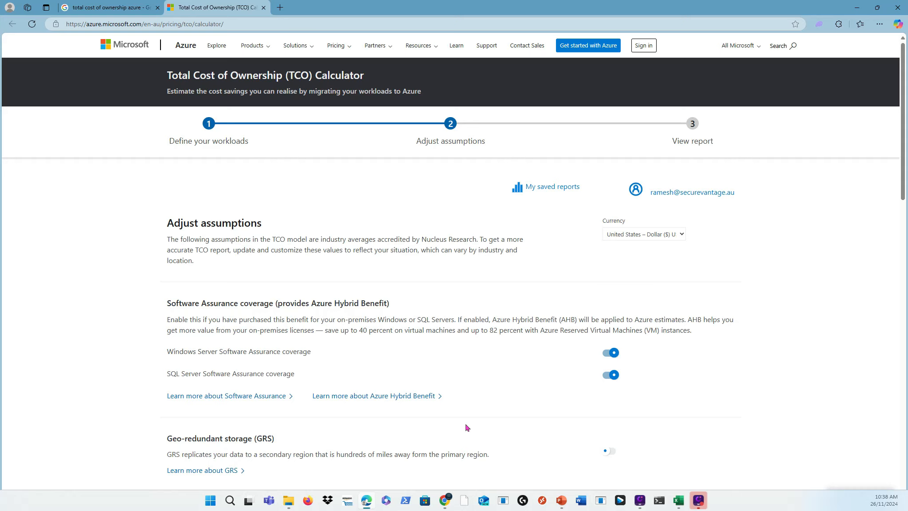
Review the assumptions for Software Assurance, geo-redundant storage, virtual machines, electricity, storage and IT labor costs
scroll(467, 427, down, 8)
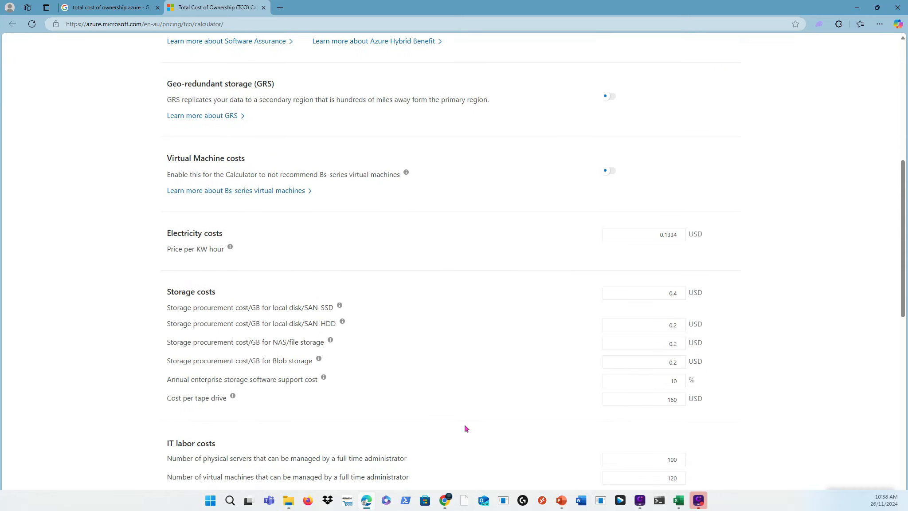
scroll(466, 427, down, 1)
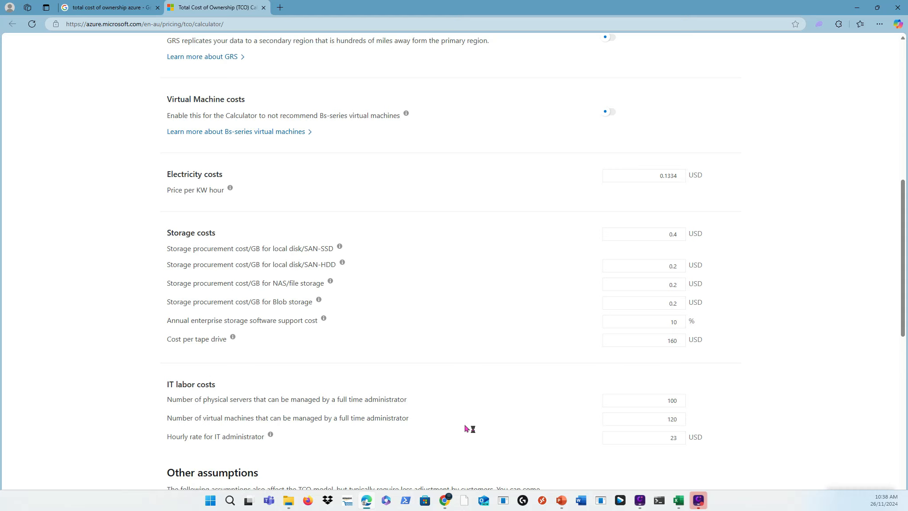
scroll(437, 408, up, 2)
scroll(528, 402, down, 2)
scroll(421, 430, down, 3)
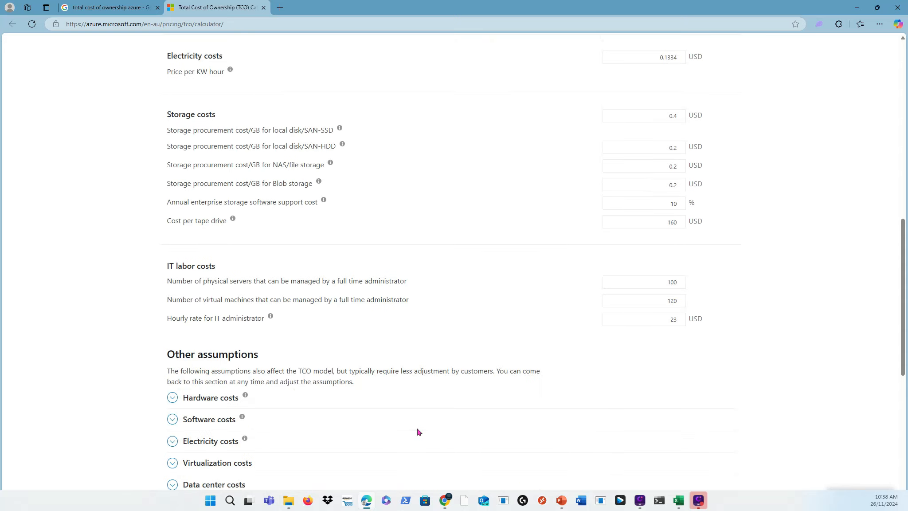
scroll(417, 431, down, 1)
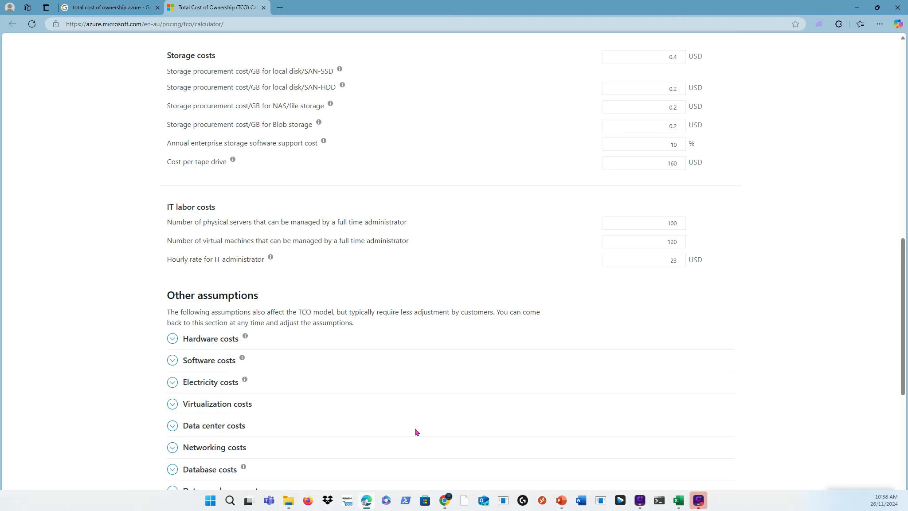
scroll(417, 432, down, 2)
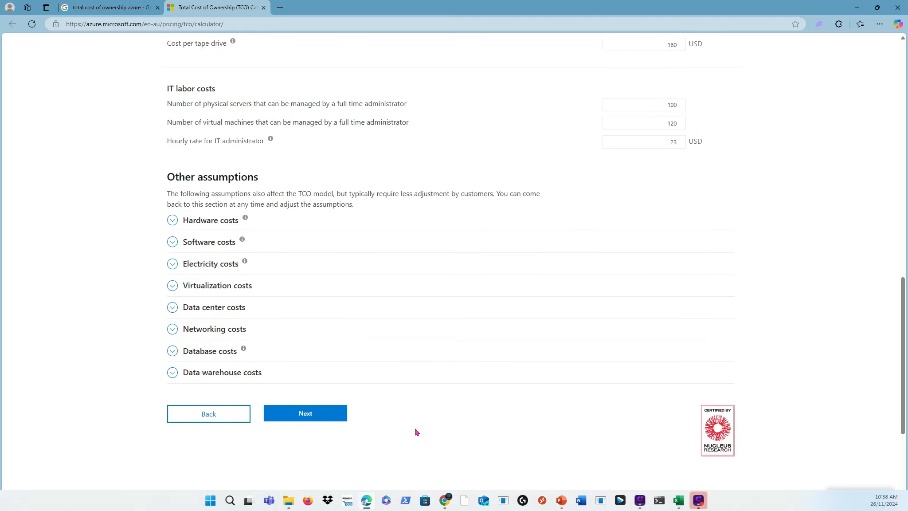
Check the hardware and software cost details under the other assumptions, and continue to the report with the assumptions as they are
click(172, 221)
click(172, 222)
click(173, 242)
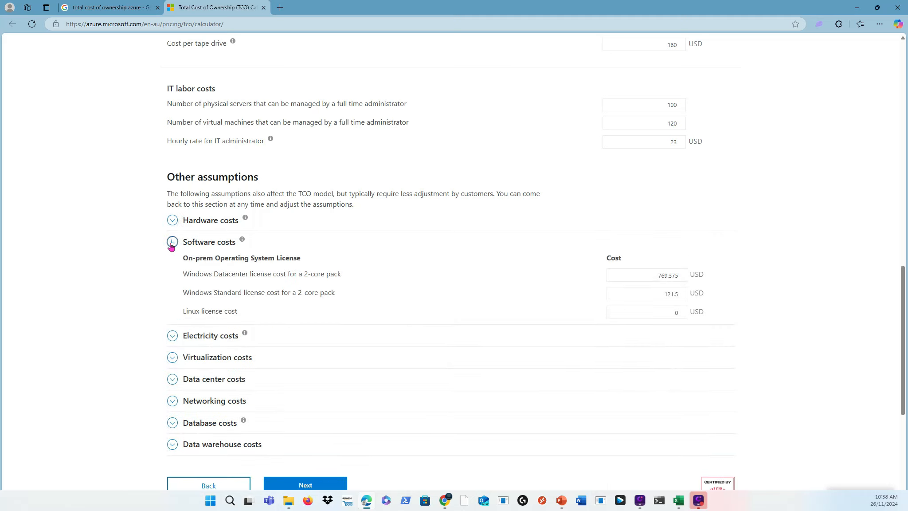
click(172, 243)
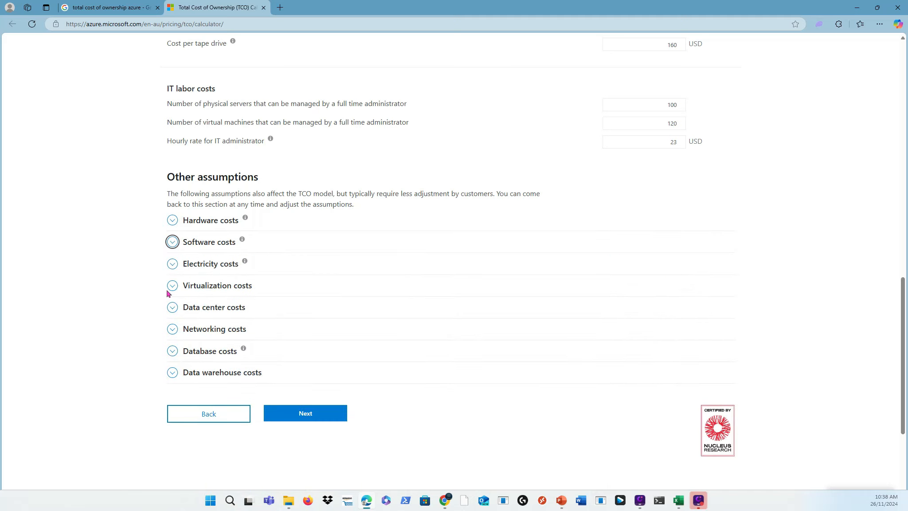
click(298, 418)
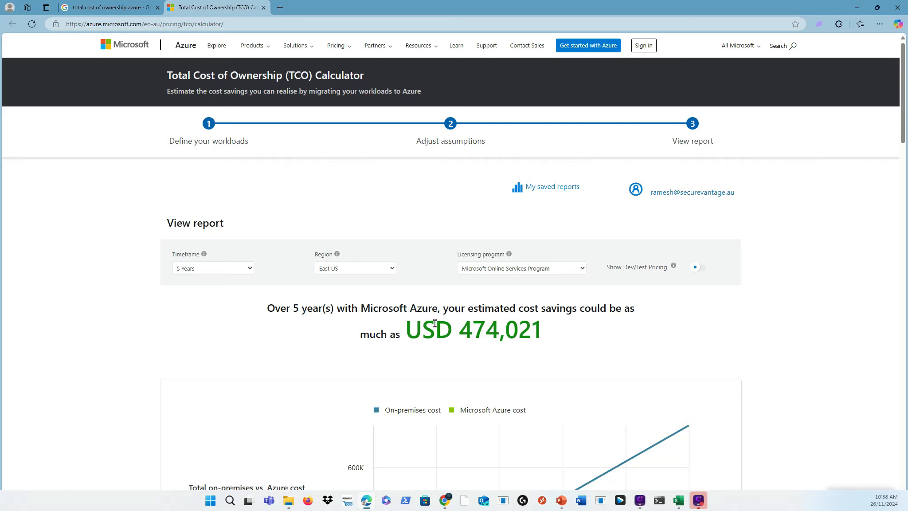
Examine the five-year report's cost-over-time chart, total cost charts and on-premises versus Azure cost breakdowns
scroll(821, 314, down, 5)
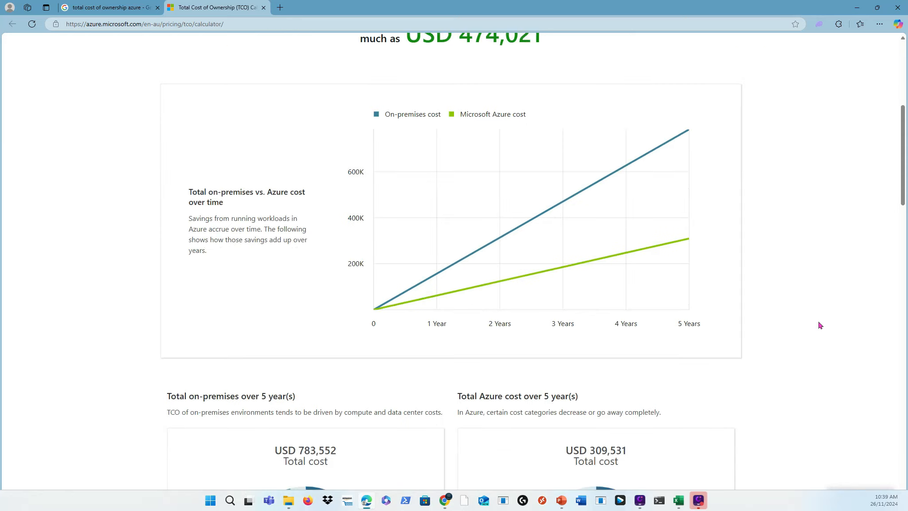
scroll(821, 326, down, 7)
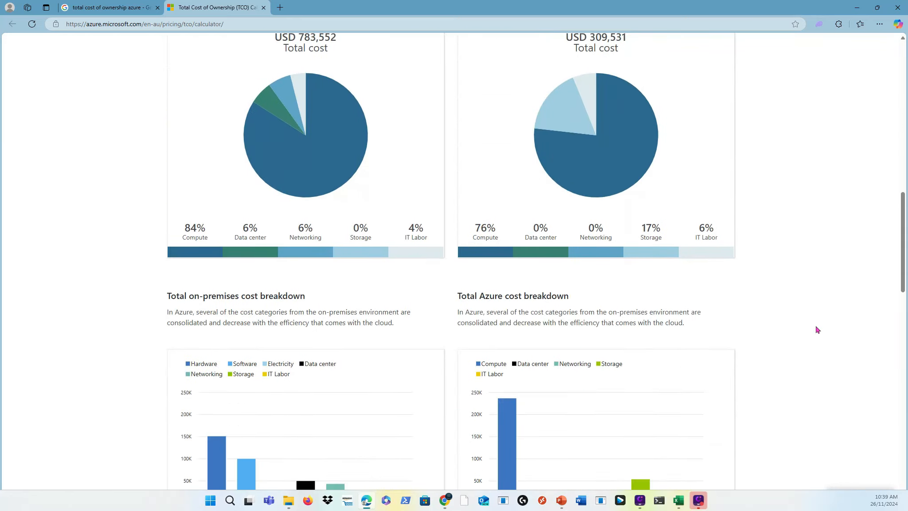
scroll(818, 330, down, 1)
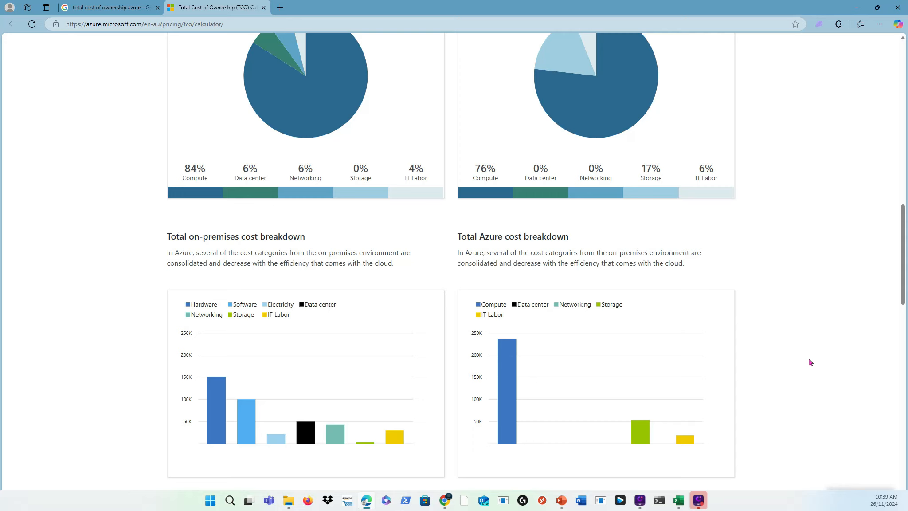
scroll(789, 355, down, 3)
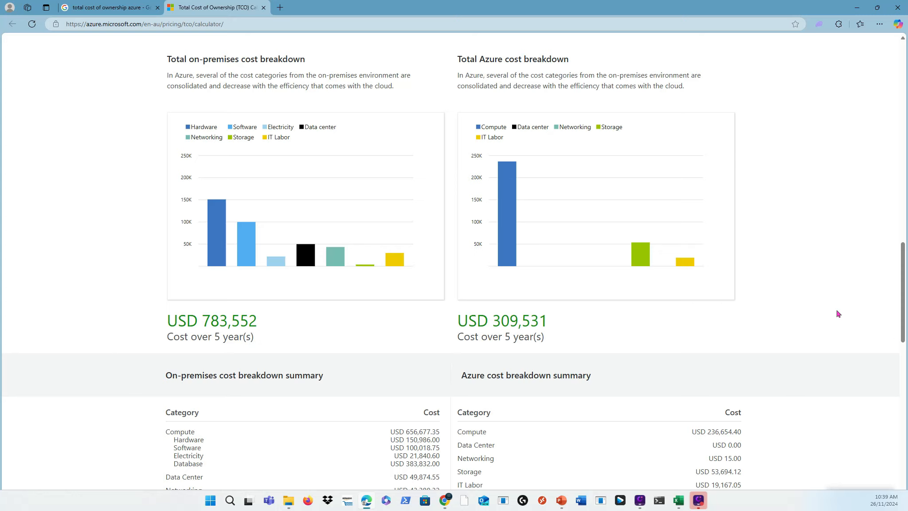
Compare the estimated savings by switching the report timeframe through 1, 2, 3, 4 and 5 years
scroll(836, 313, up, 15)
click(212, 269)
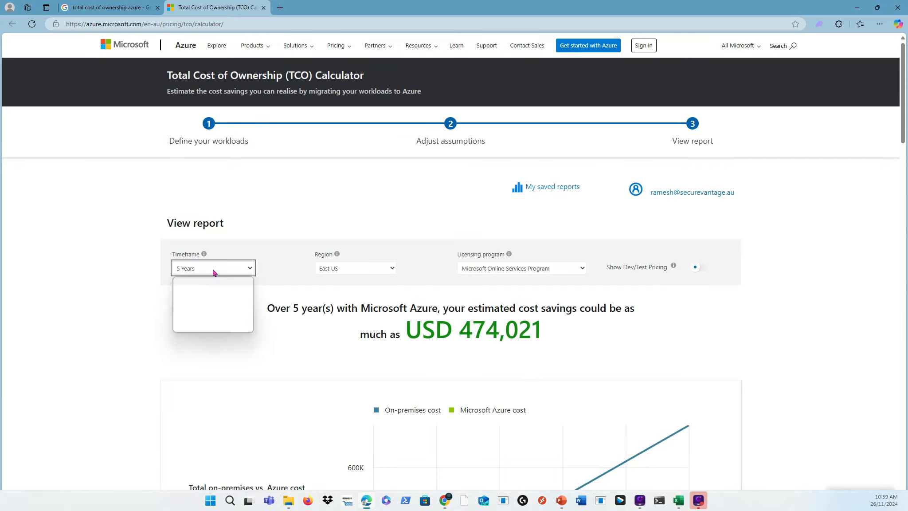
click(194, 283)
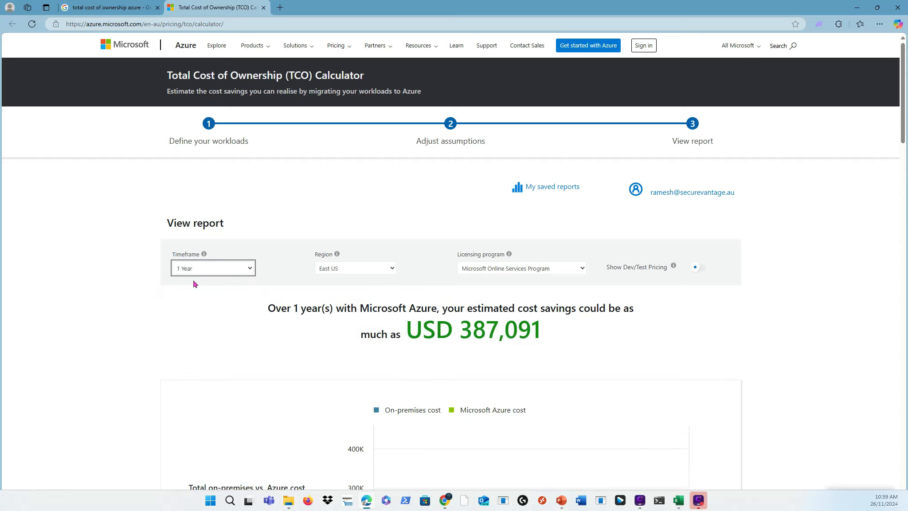
click(233, 268)
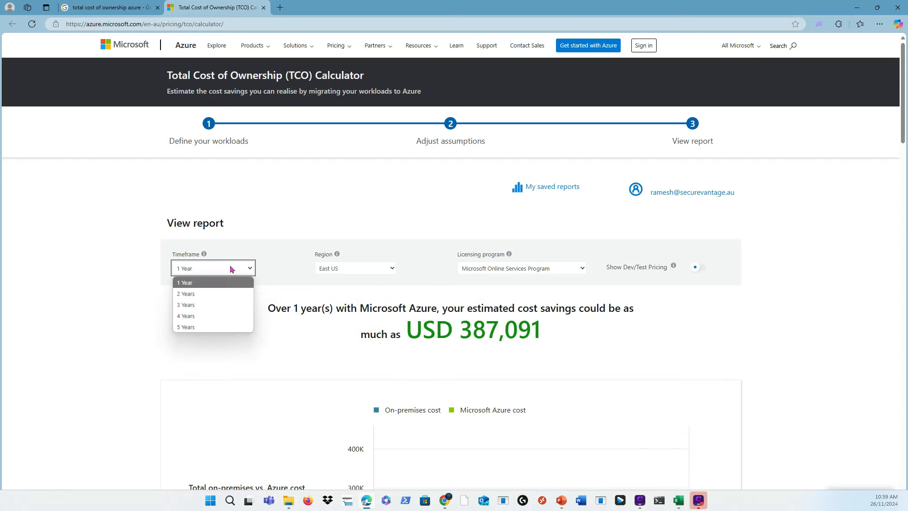
click(210, 295)
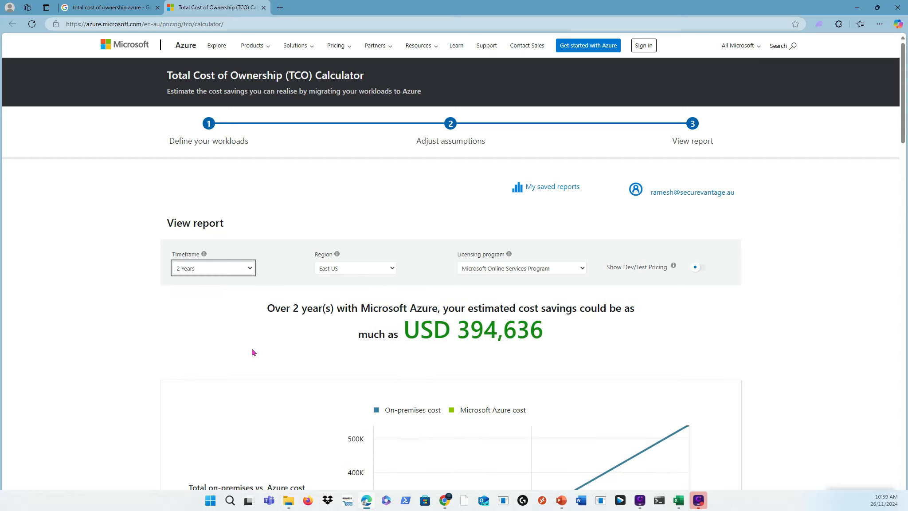
click(222, 271)
click(211, 304)
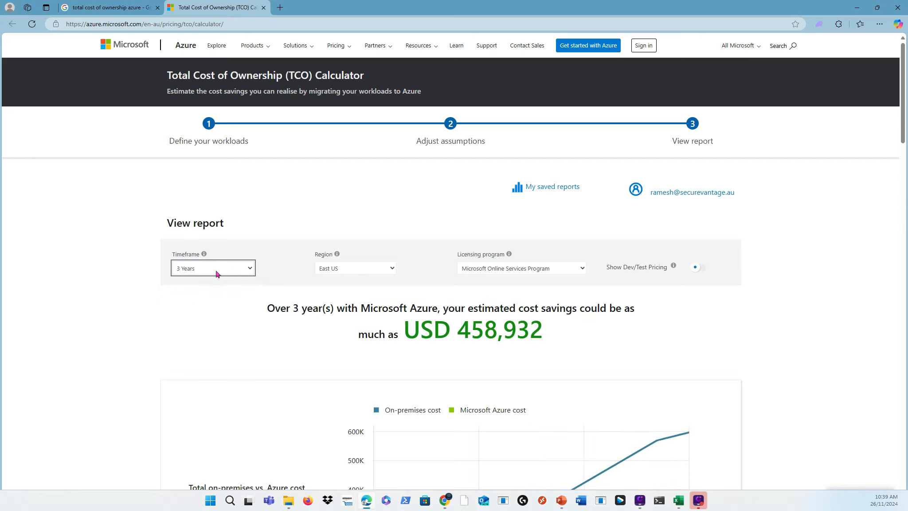
click(217, 271)
click(212, 315)
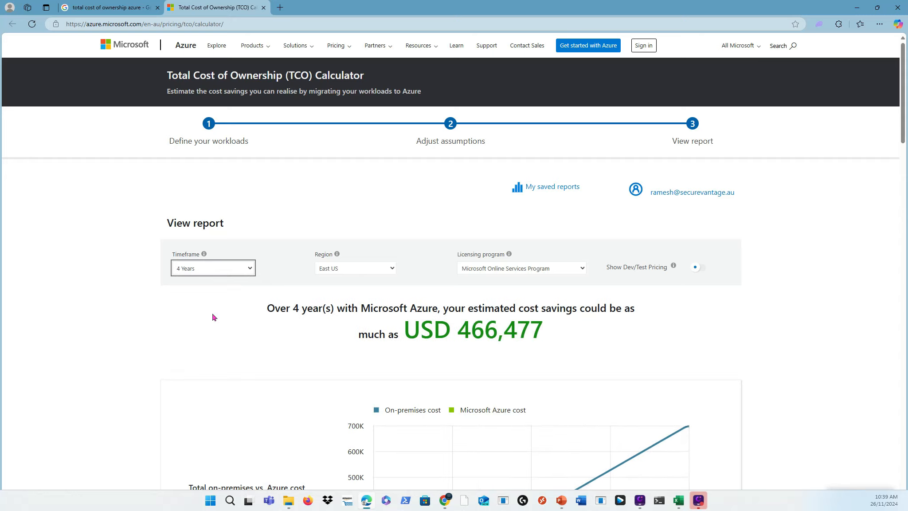
click(227, 266)
click(211, 325)
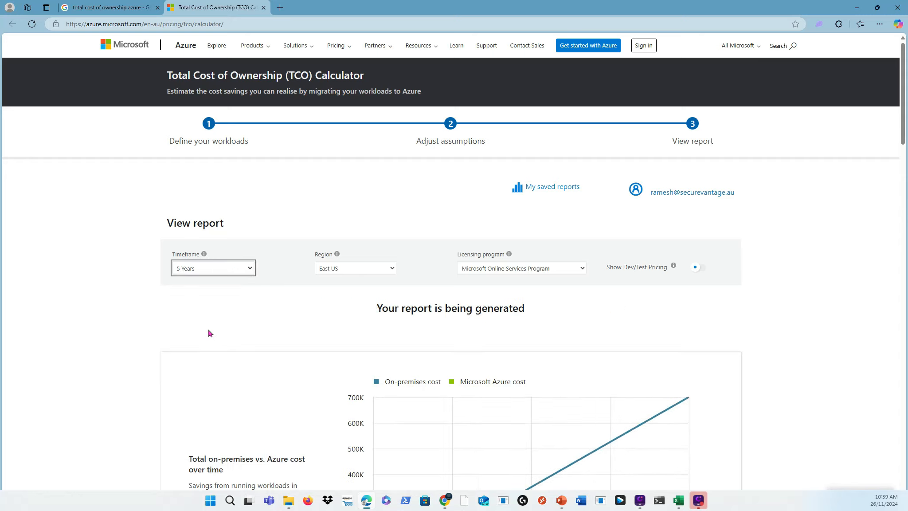
Set the report timeframe to 1 year and check the on-premises versus Azure cost-over-time chart
click(226, 270)
click(199, 282)
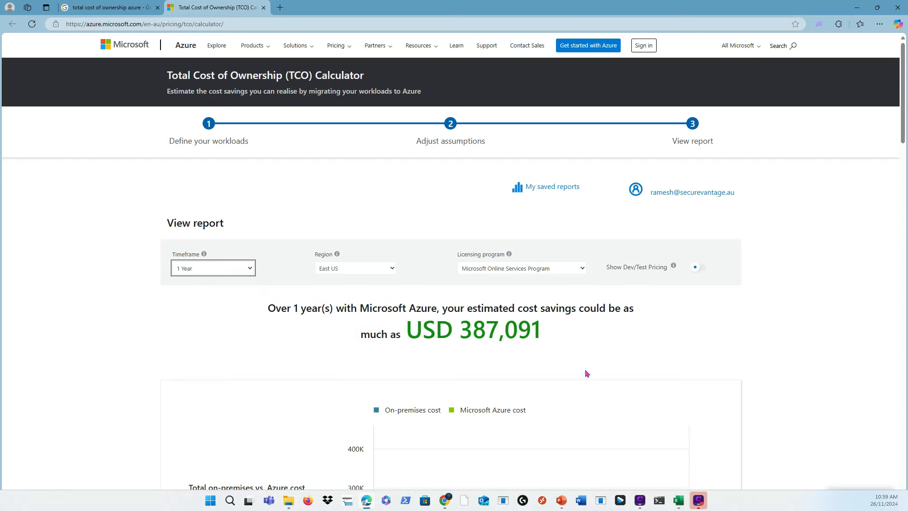
scroll(587, 371, down, 3)
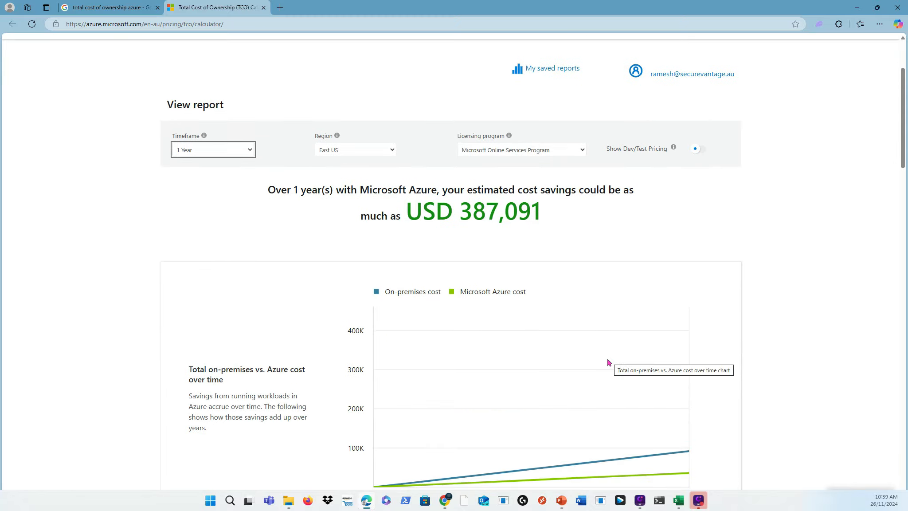
scroll(606, 363, up, 3)
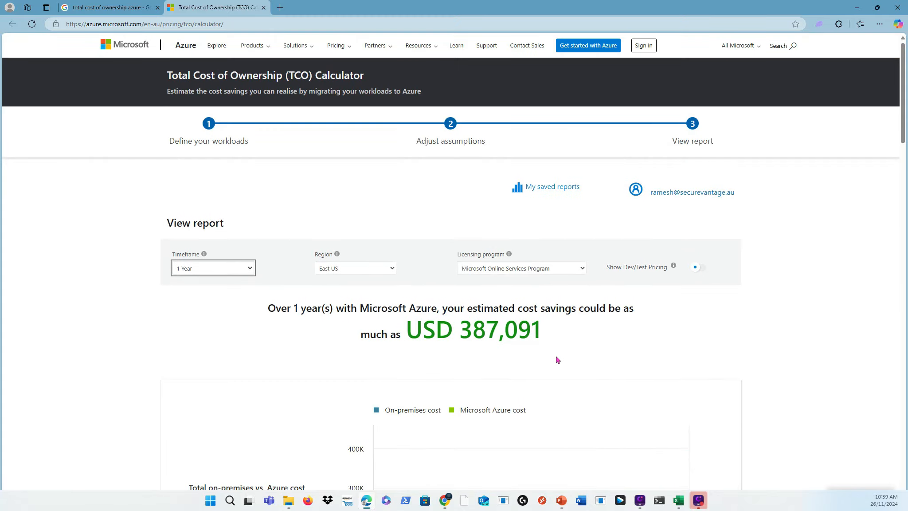
Examine the one-year total cost charts, the cost breakdown summaries by category and the estimated cost sections
scroll(555, 361, down, 7)
scroll(556, 366, down, 4)
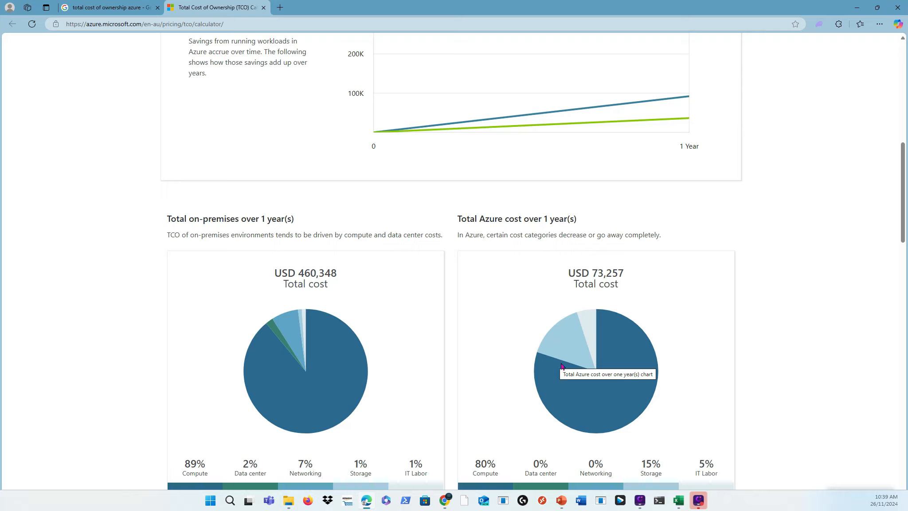
scroll(563, 367, down, 10)
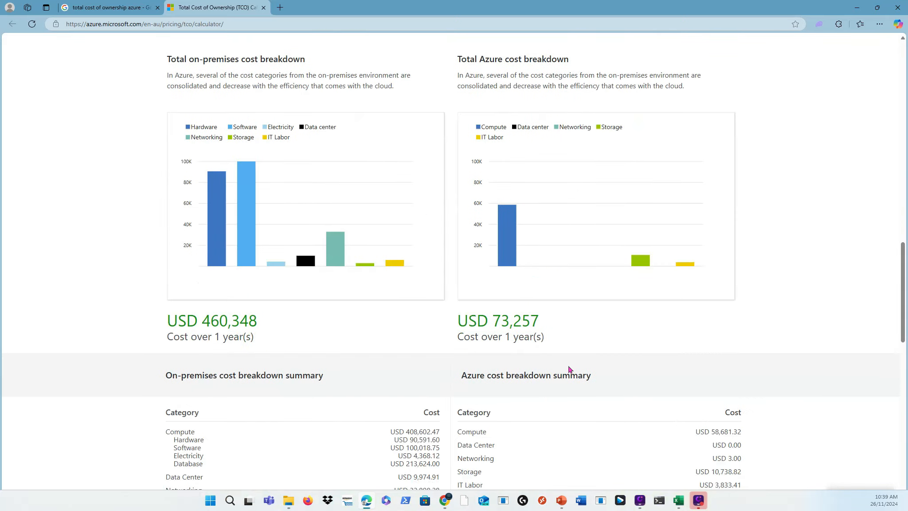
scroll(569, 369, down, 1)
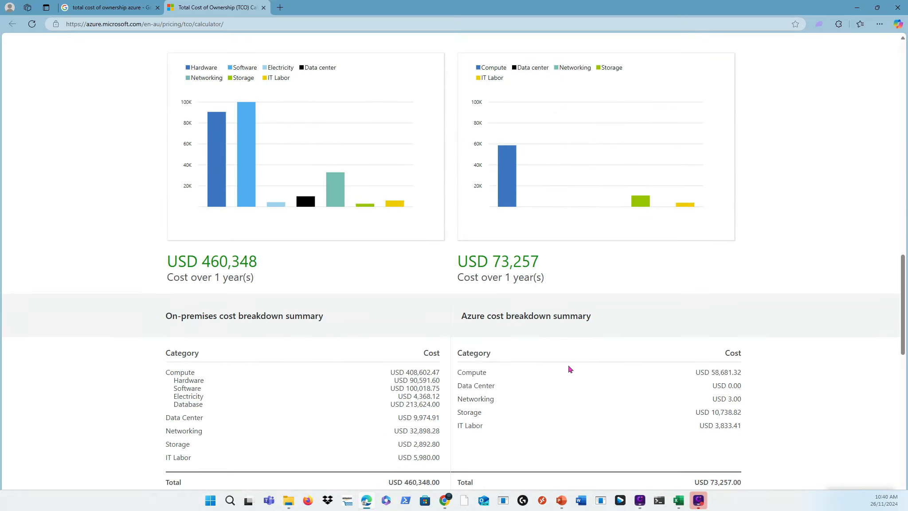
scroll(570, 369, down, 2)
scroll(570, 368, down, 3)
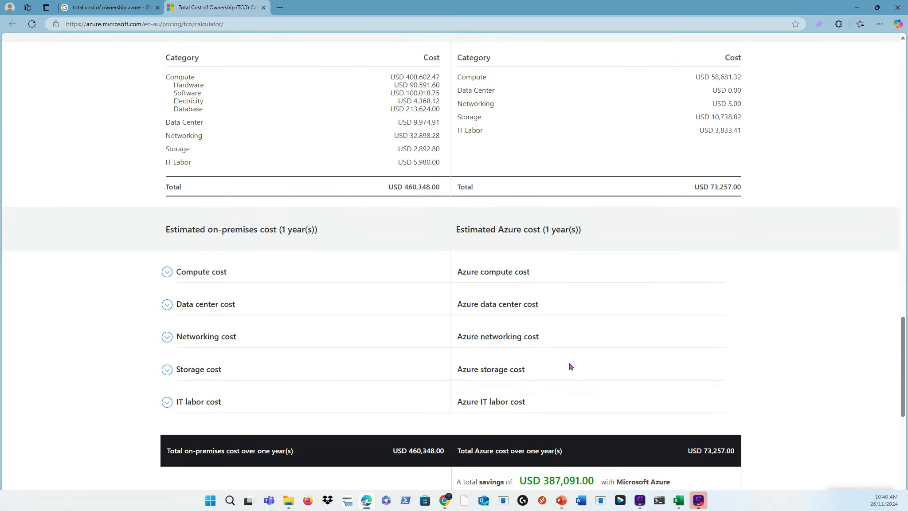